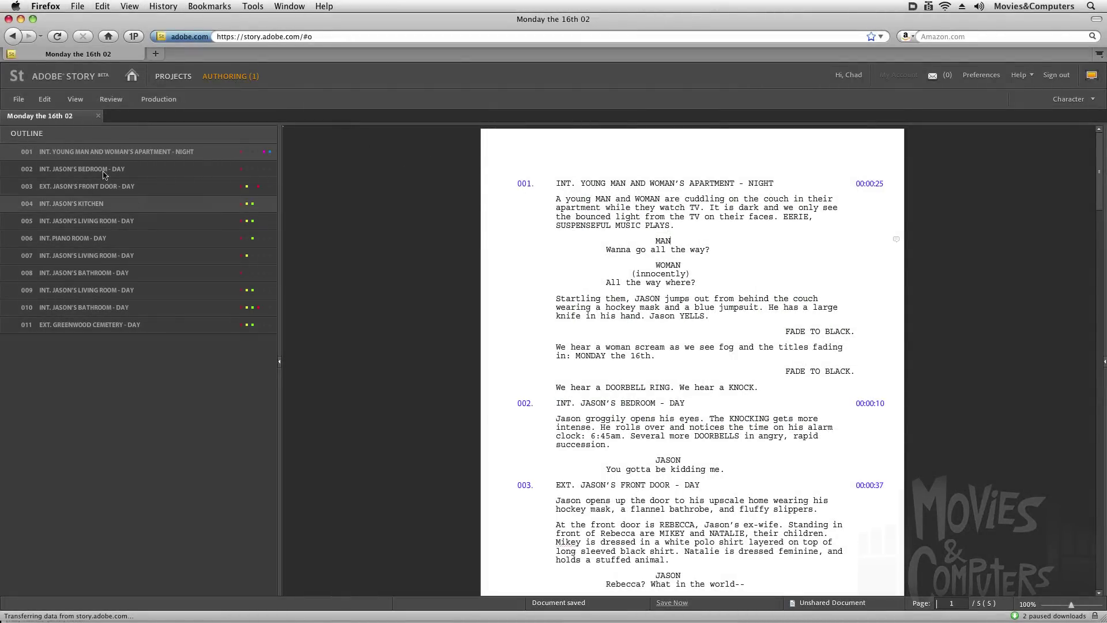
Export the Monday the 16th 02 script as an Adobe Story Interchange Format (.astx) file.
left_click(19, 99)
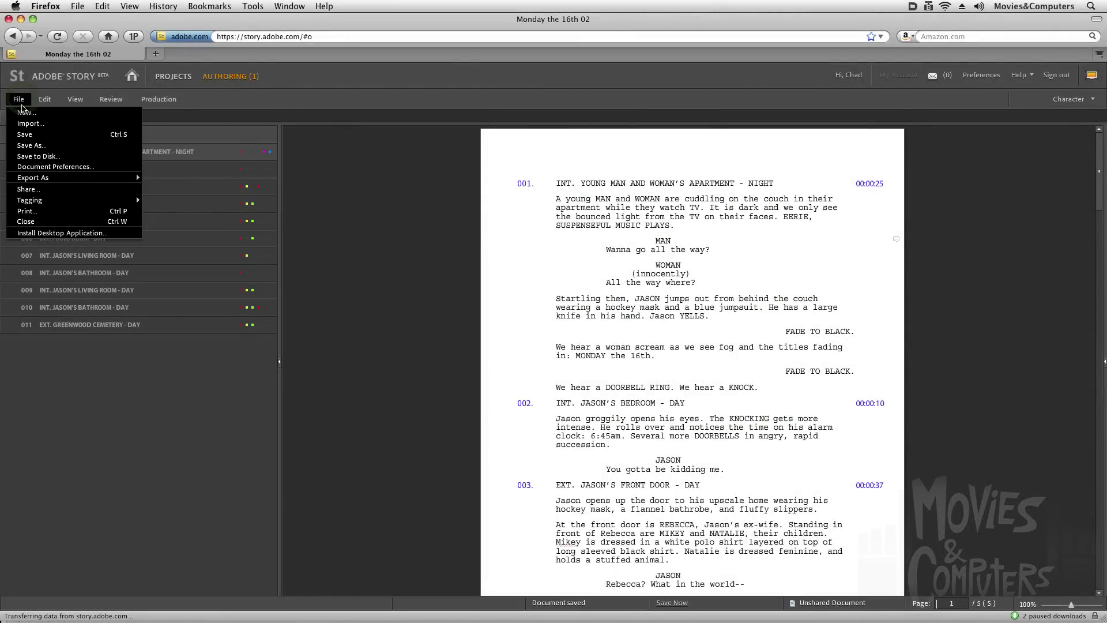
mouse_move(47, 179)
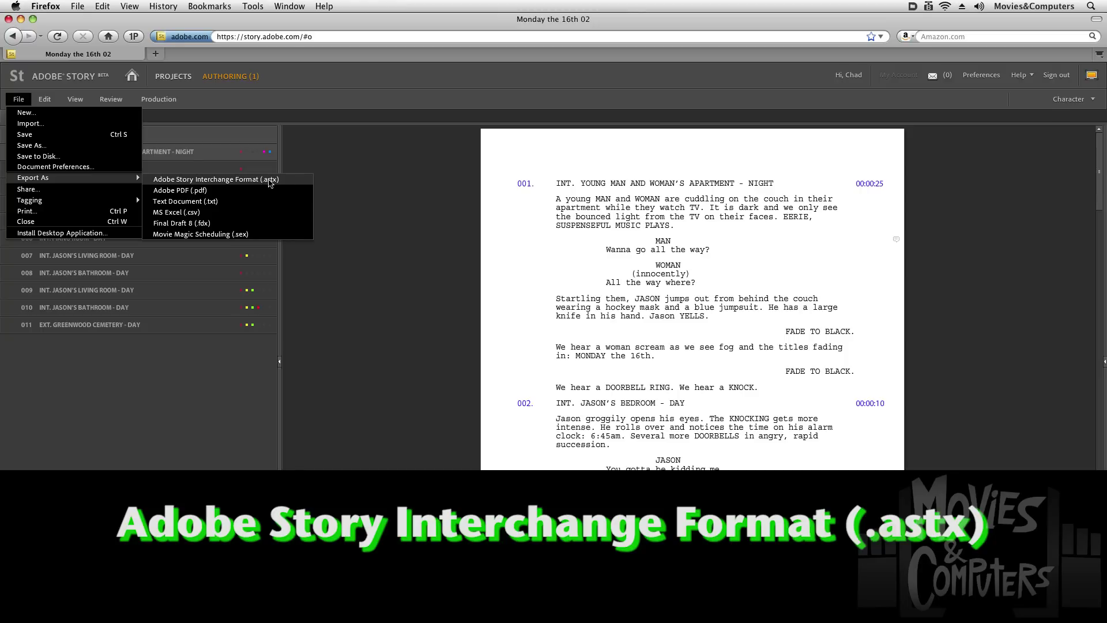
left_click(323, 188)
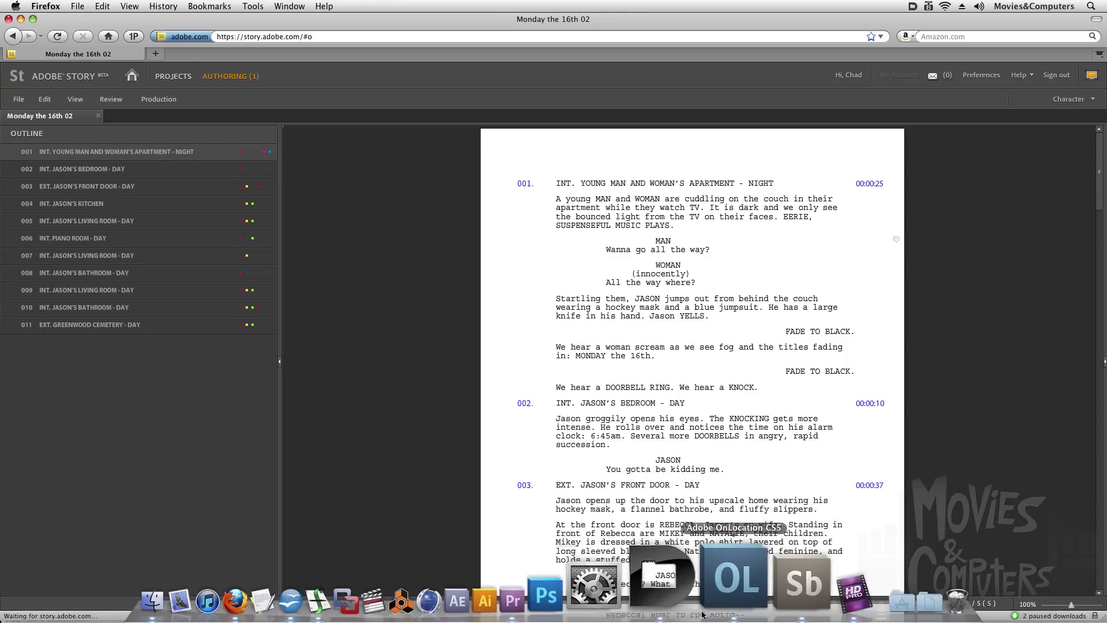
Switch to Adobe OnLocation with the Monday the 16th project and its empty shot list.
left_click(734, 583)
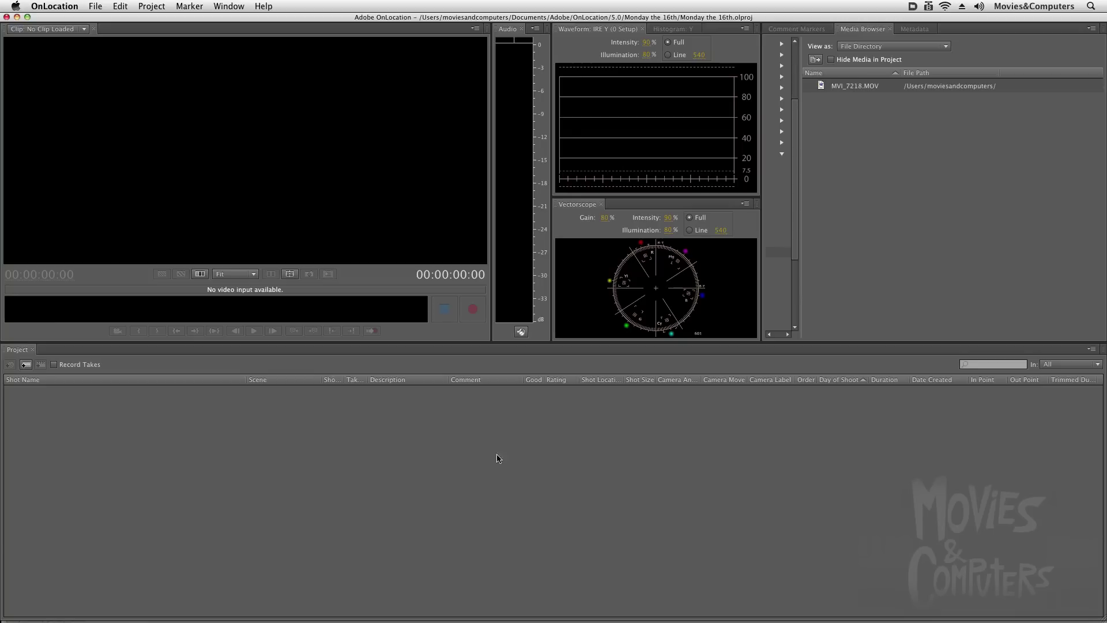
Import the Adobe Story script Monday the 16th 02.astx to create scene placeholders 002 through 011.
left_click(95, 8)
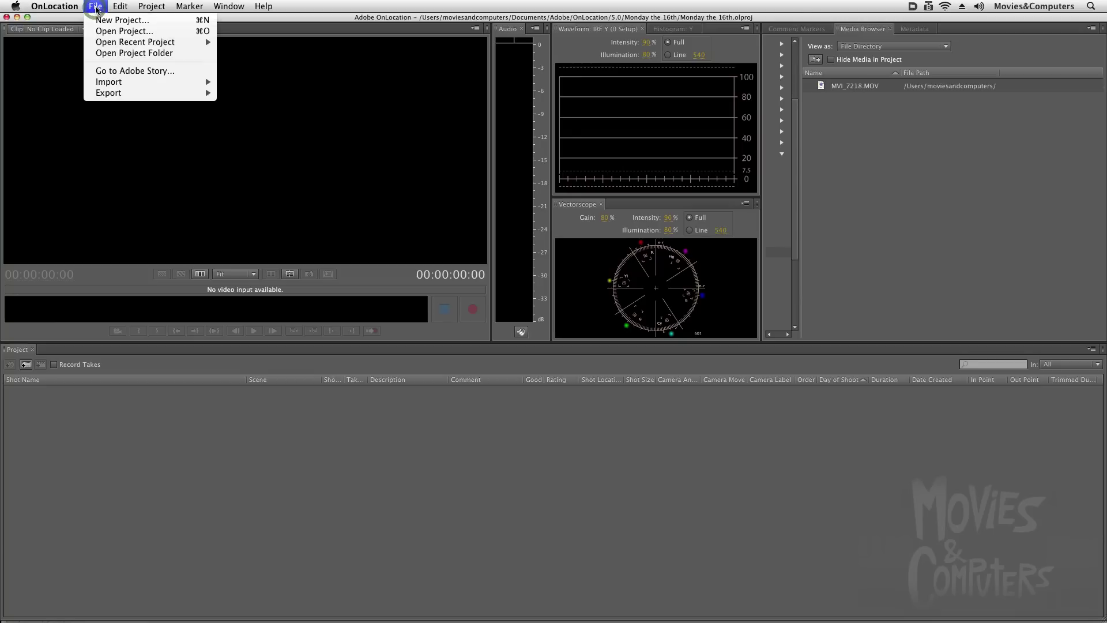
mouse_move(113, 85)
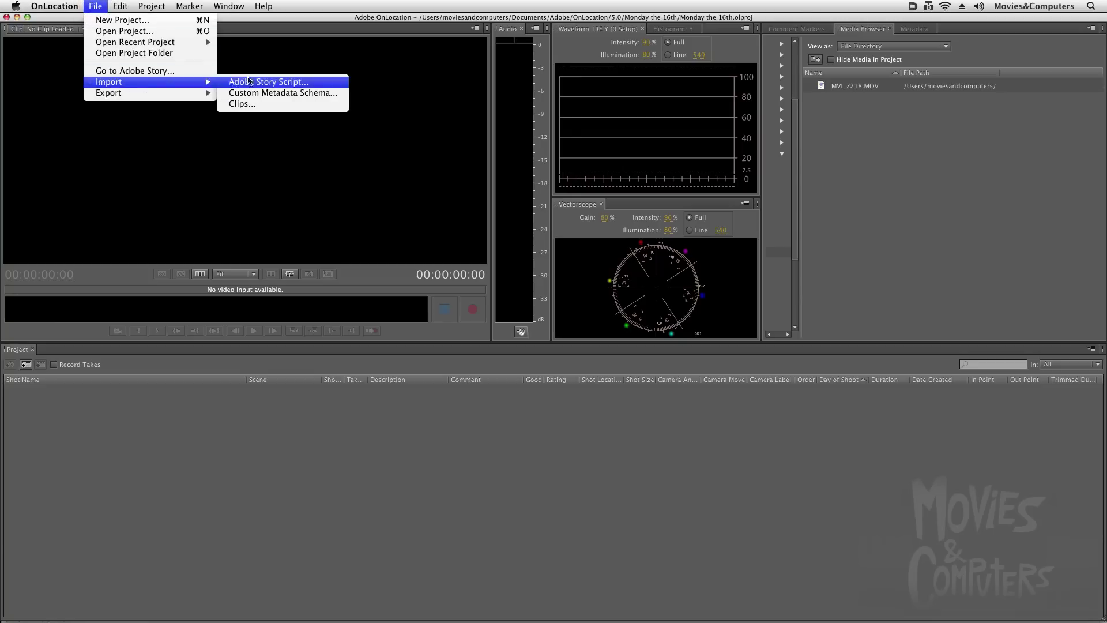
left_click(314, 86)
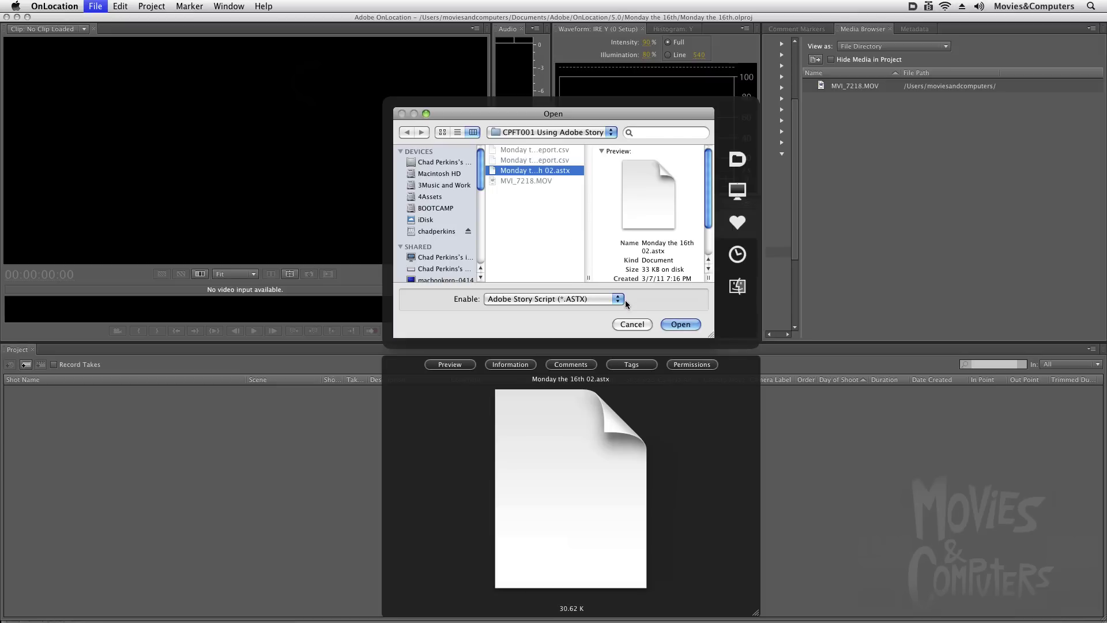
left_click_drag(588, 278, 630, 279)
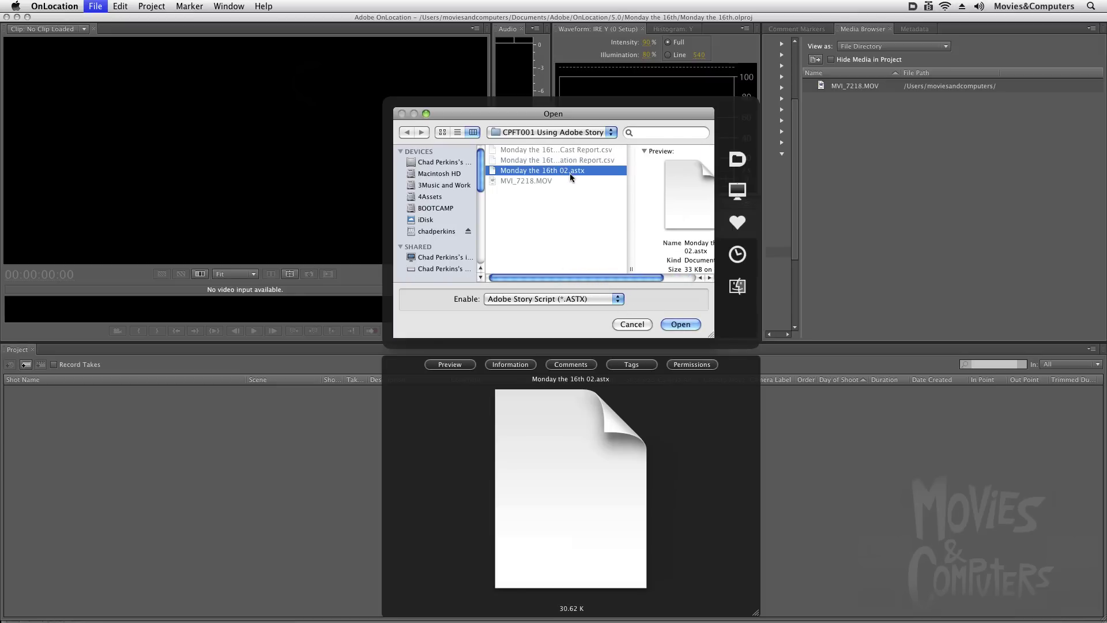
left_click(680, 325)
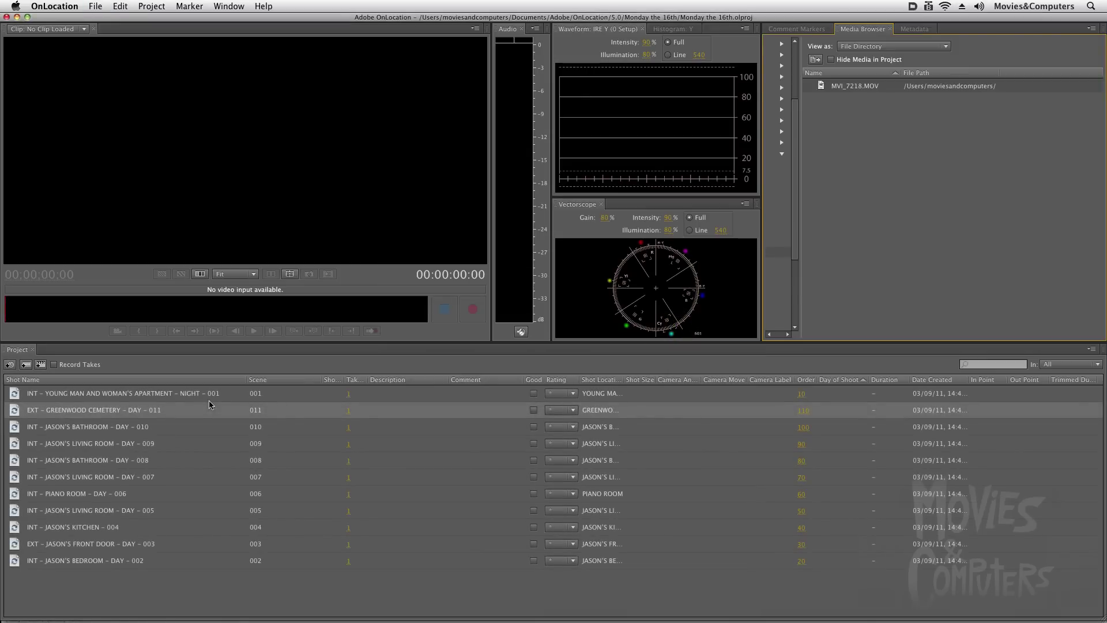
Widen the Shot Location column to show full names, then select the JASON'S KITCHEN 004 placeholder.
left_click(206, 394)
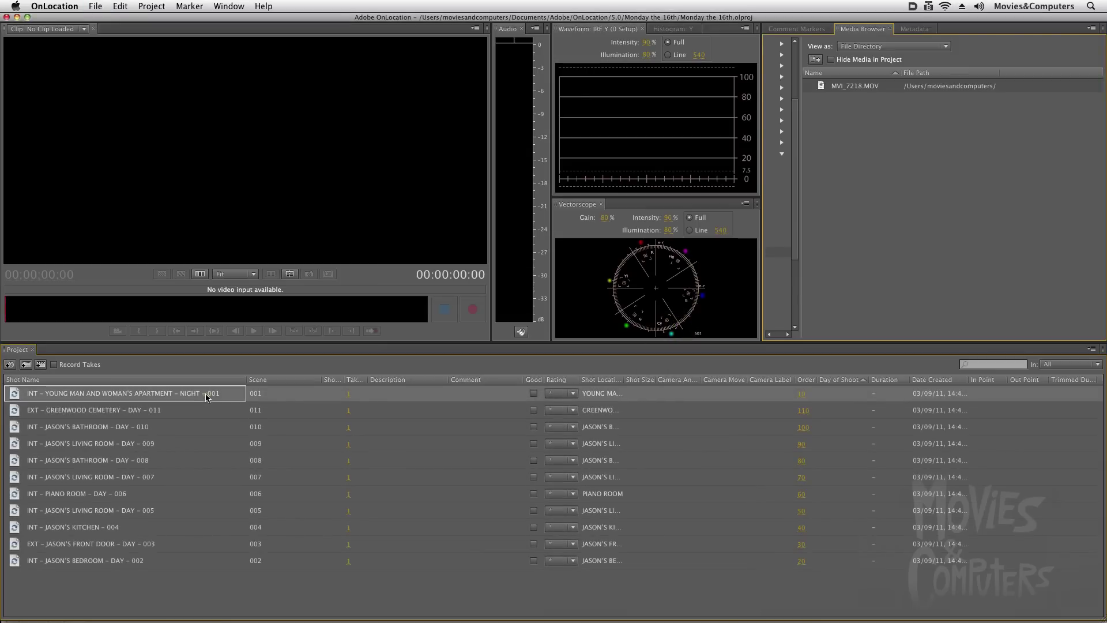
left_click(190, 413)
left_click(186, 427)
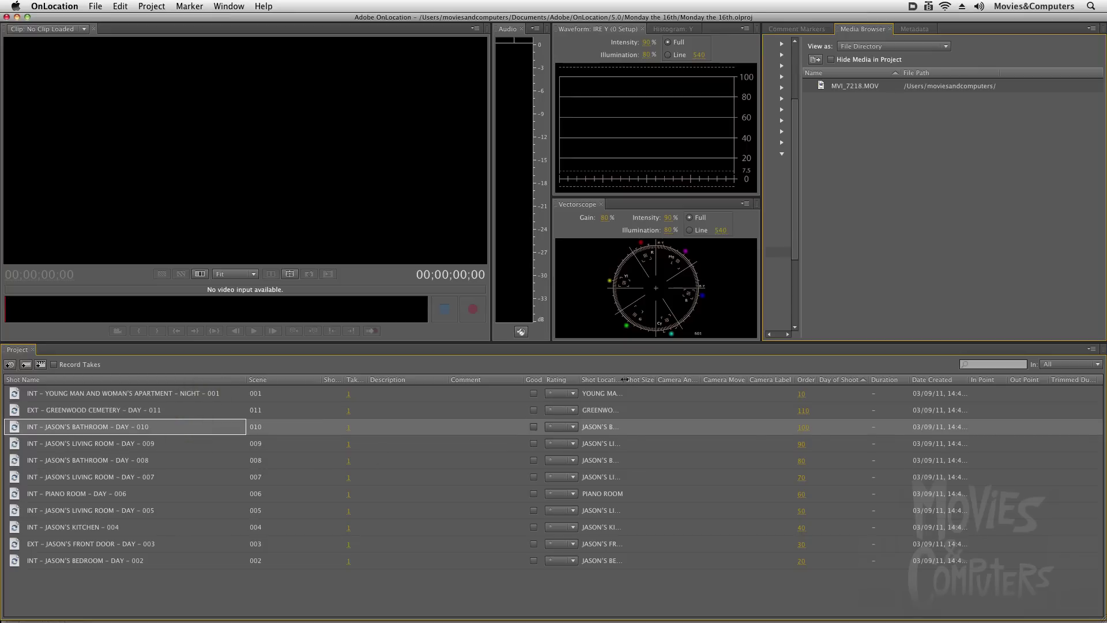
left_click_drag(625, 379, 683, 385)
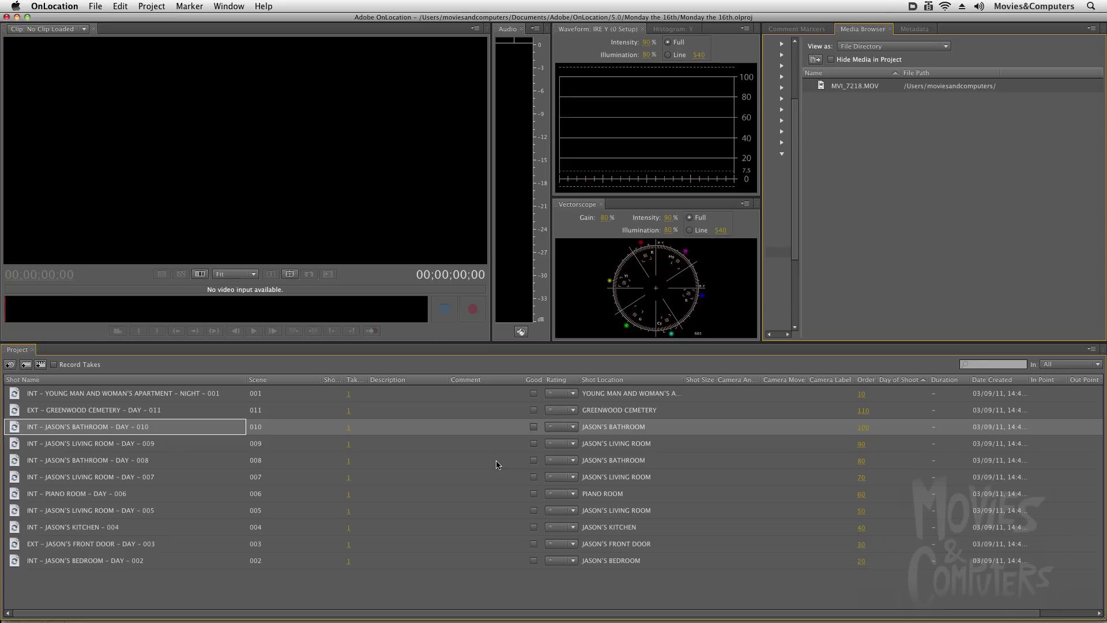
left_click(99, 529)
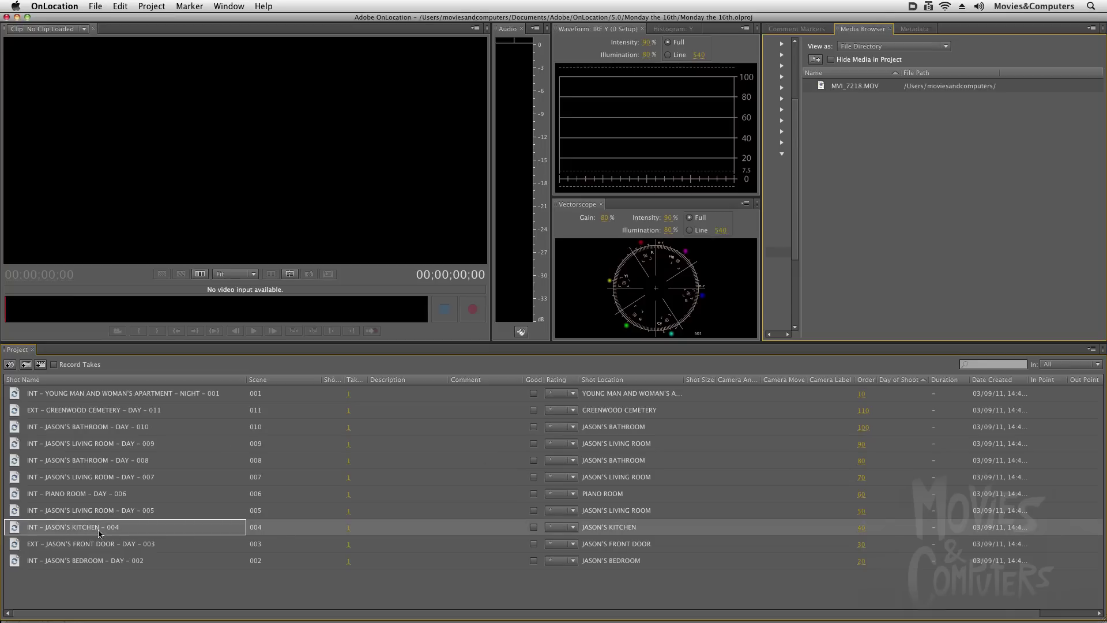
Break out the JASON'S KITCHEN 004 scene into a CU placeholder, 004 01, with order 40.01.
right_click(128, 529)
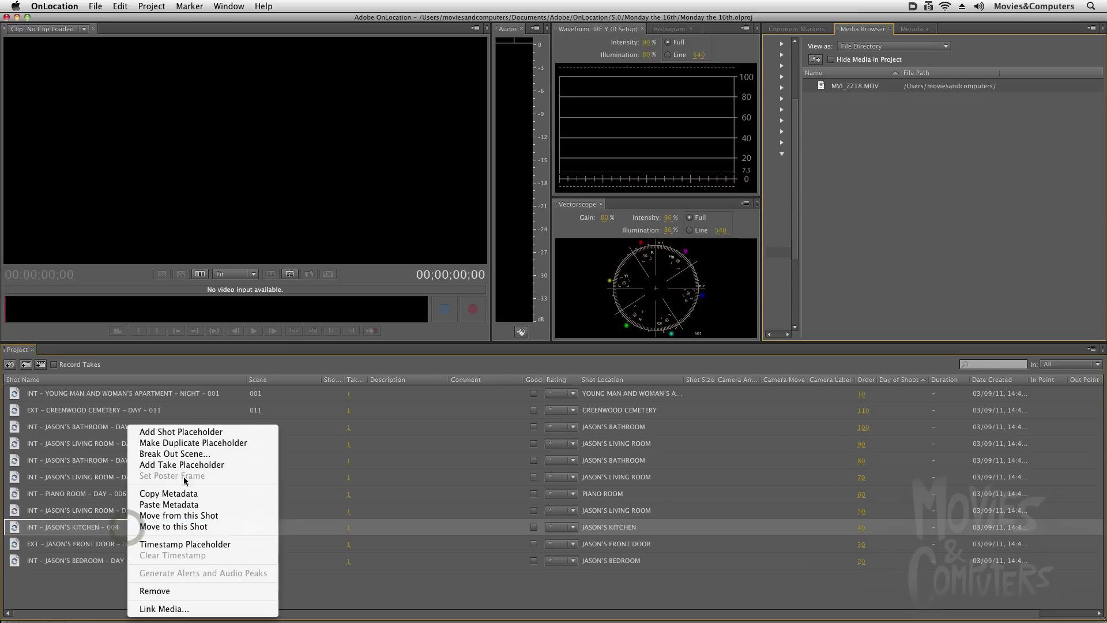
left_click(189, 452)
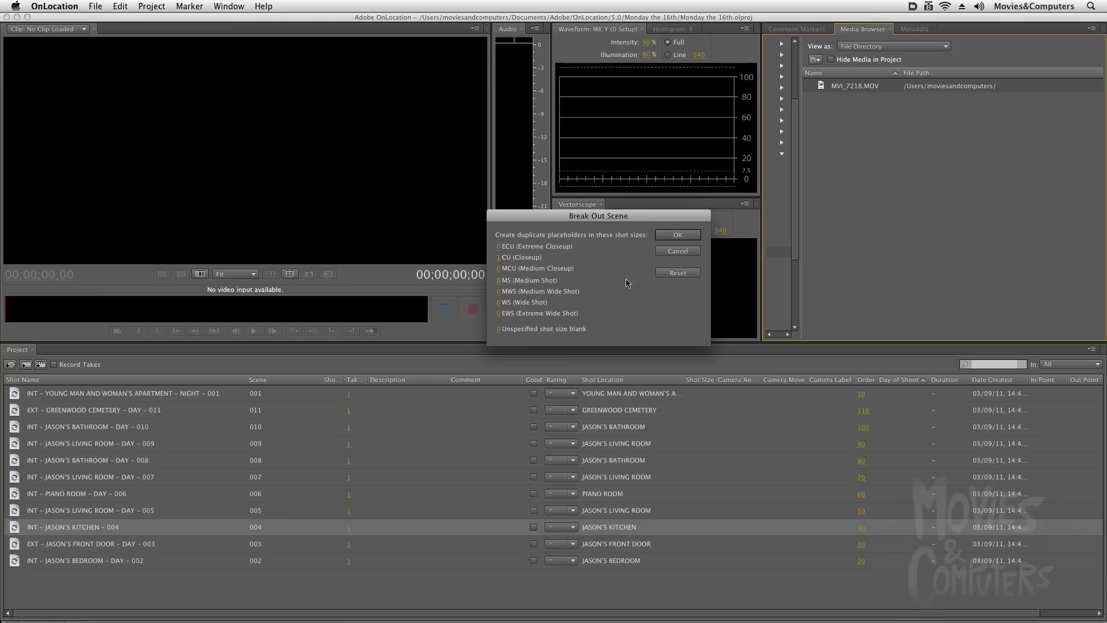
left_click(675, 235)
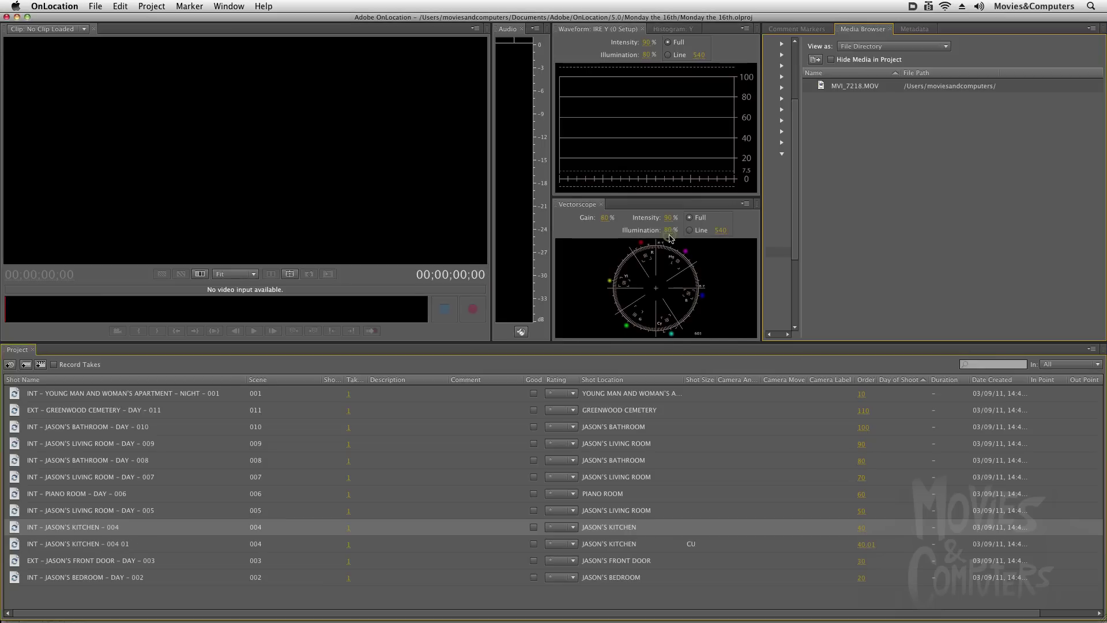
Link MVI_7218.MOV from the Media Browser to the JASON'S KITCHEN 004 01 closeup placeholder.
left_click(76, 549)
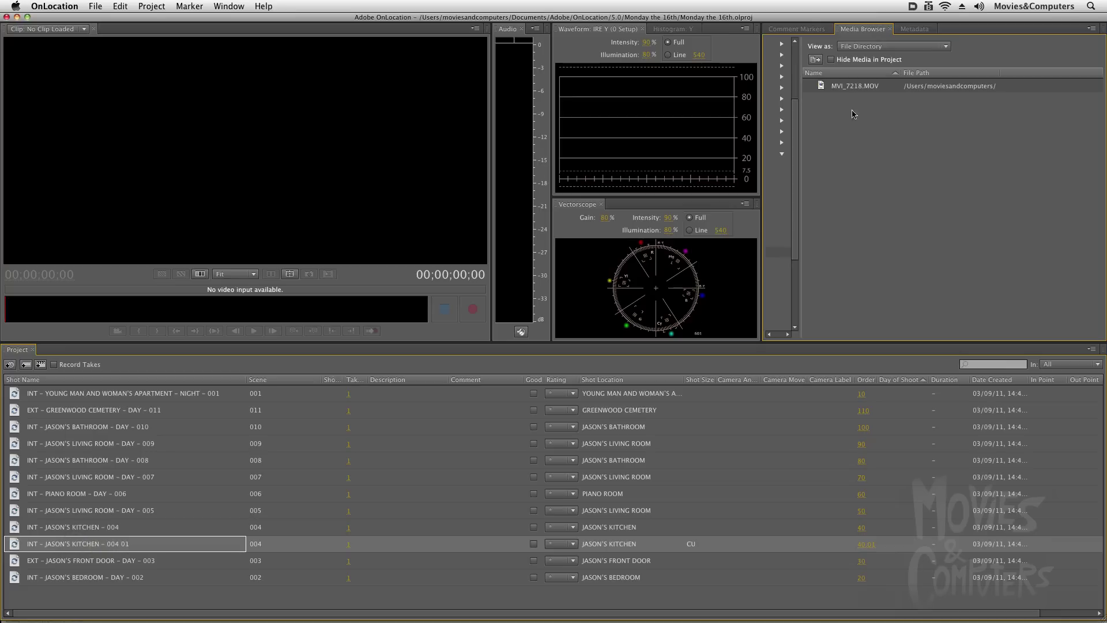
left_click(823, 87)
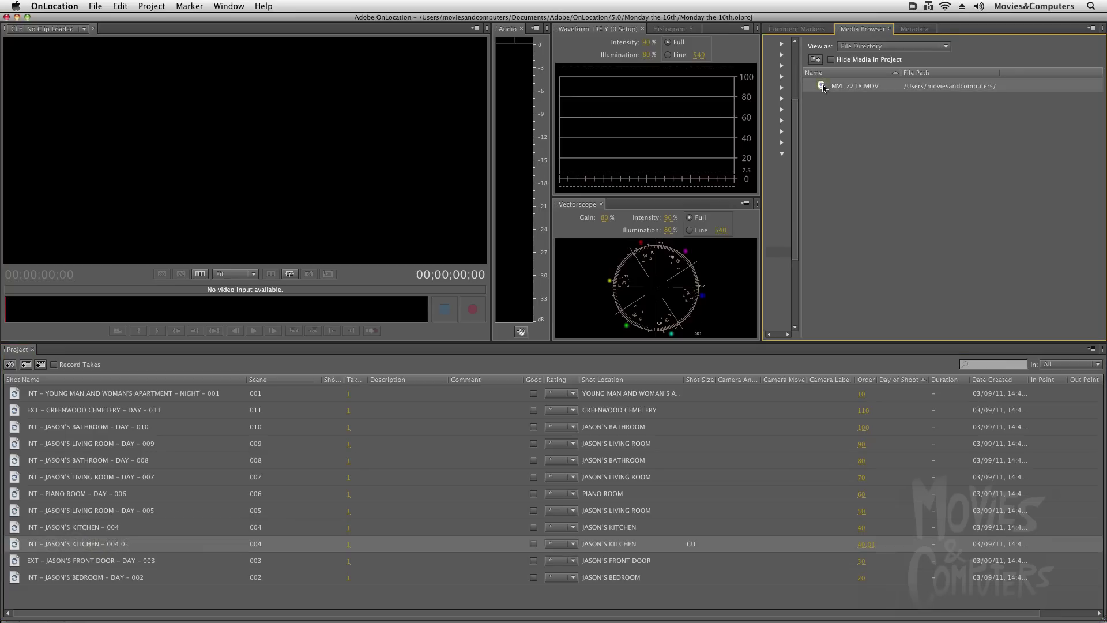
left_click_drag(823, 87, 102, 545)
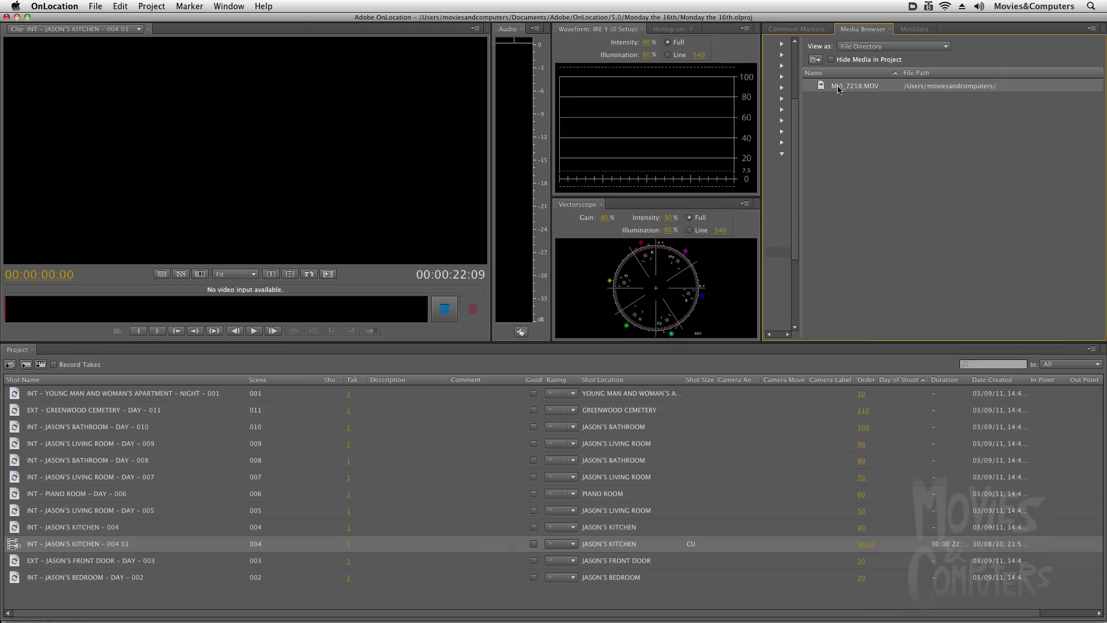
Display the 004 01 clip's Script metadata, showing Scene Setting INT. and the Action description.
left_click(920, 30)
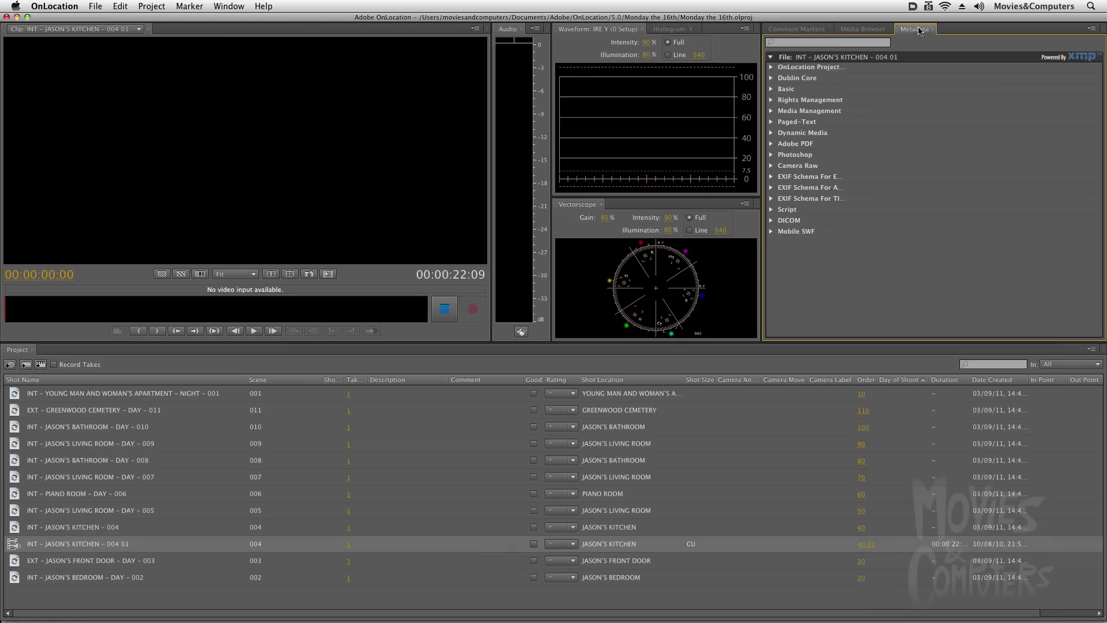
left_click(771, 209)
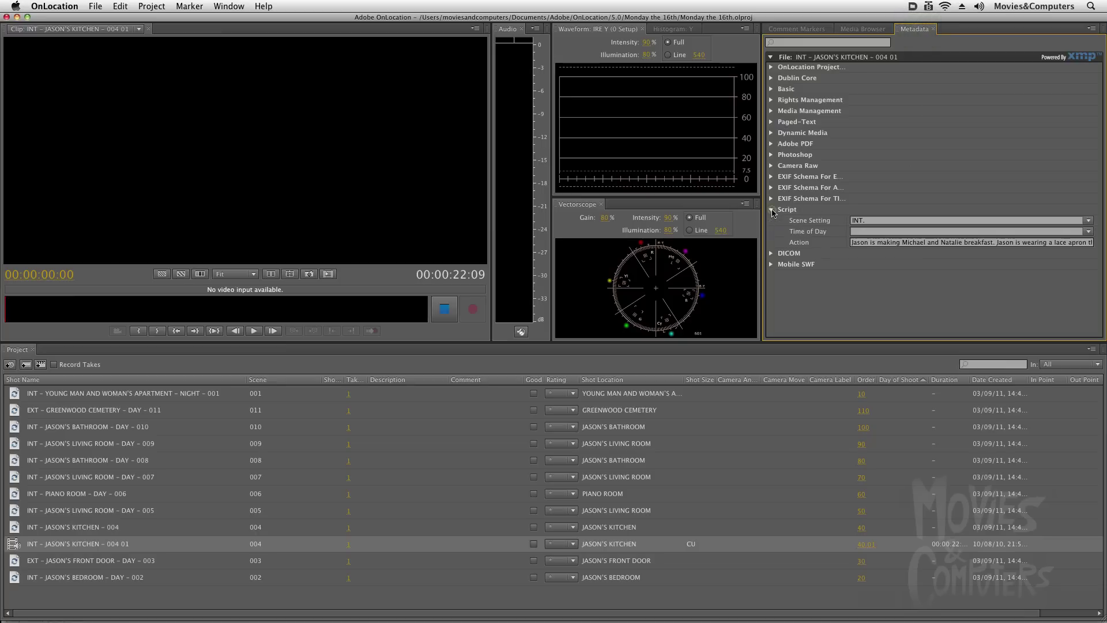
left_click_drag(762, 246, 705, 246)
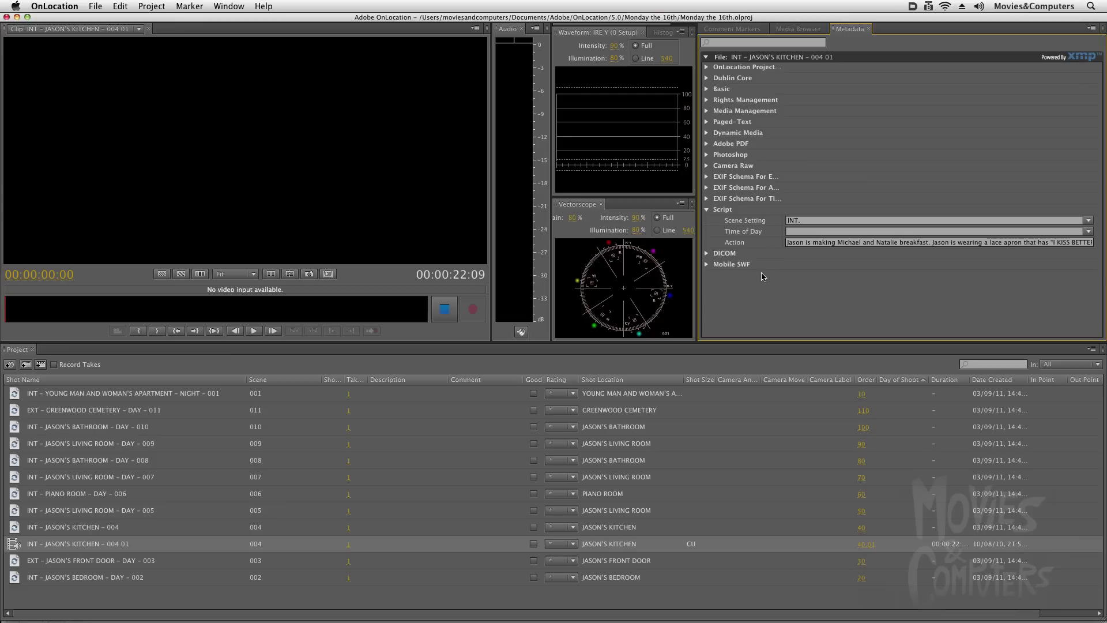
In Premiere Pro's Media Browser, select the Monday the 16th OnLocation project file.
key("super+Tab")
key("super+Tab")
key("super+Tab")
key("super+Tab")
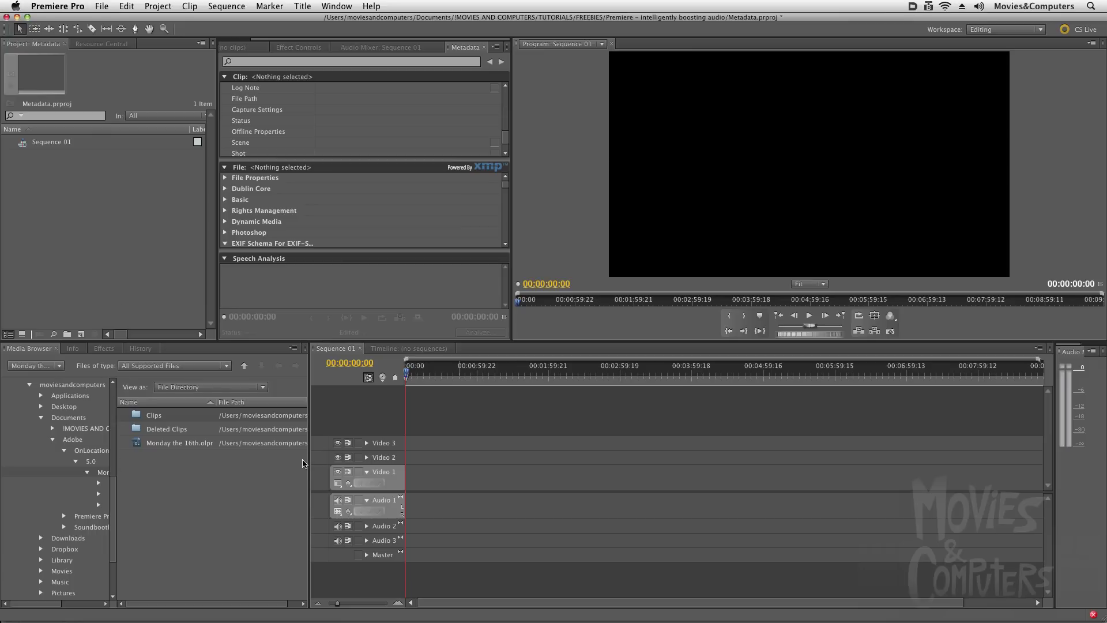
left_click_drag(309, 462, 369, 464)
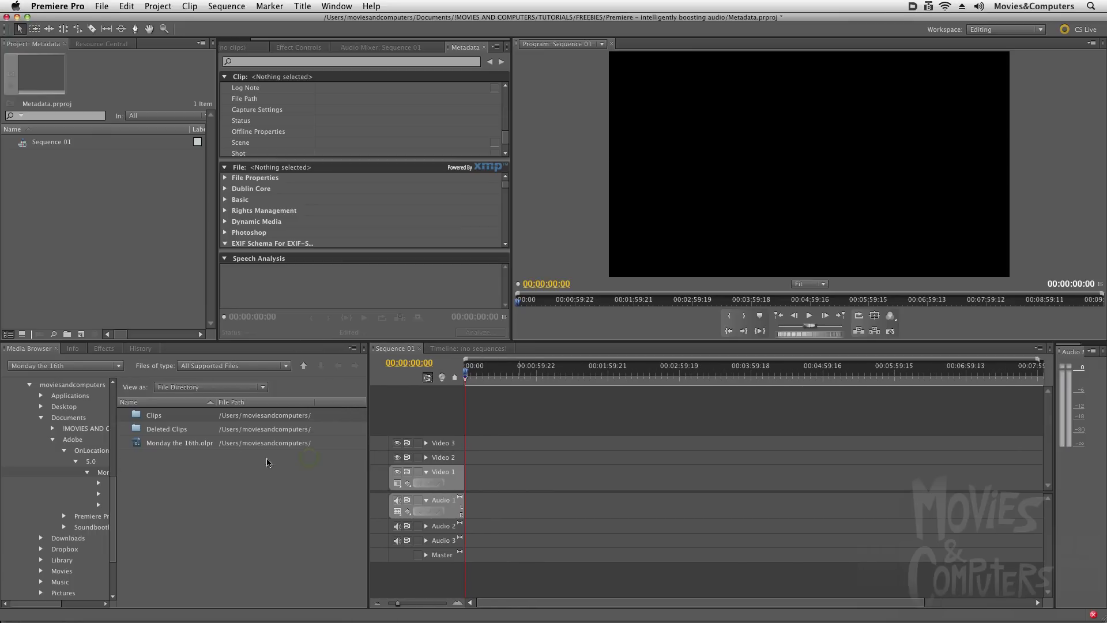
left_click(143, 445)
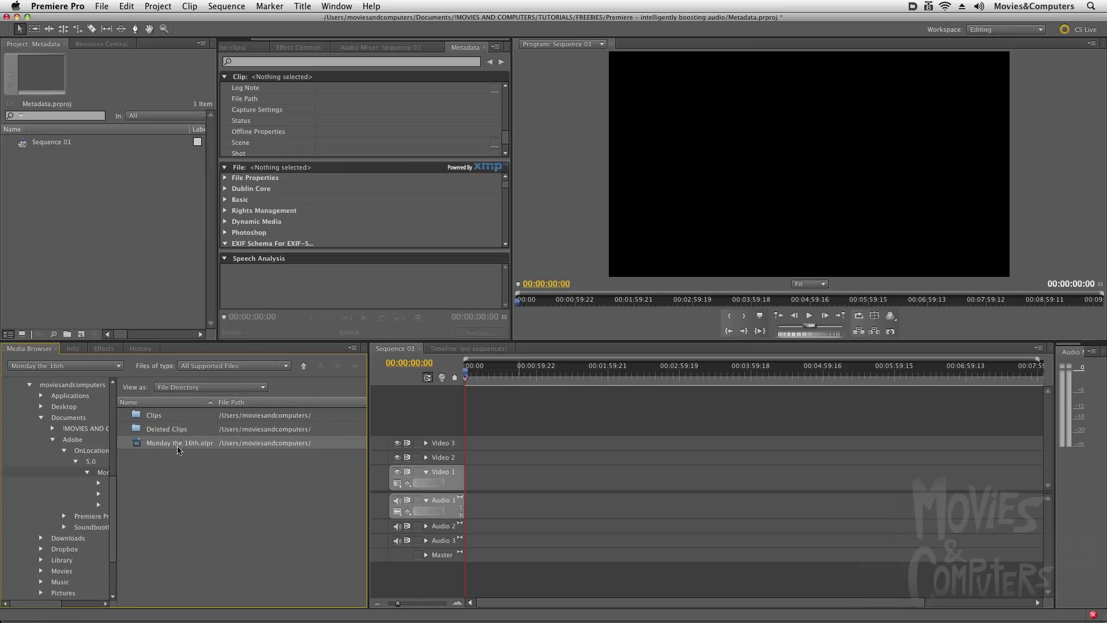
Import the kitchen 004 01 shot as MVI_7218.MOV with its Scene 004 and Shot metadata.
double_click(148, 446)
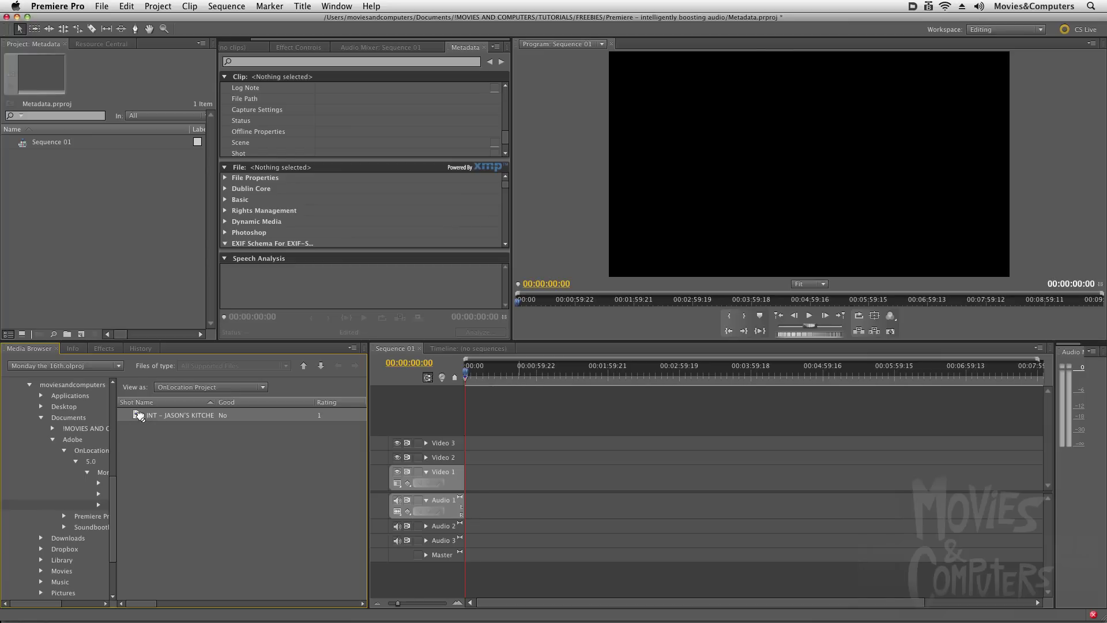
left_click(139, 416)
left_click_drag(138, 416, 177, 206)
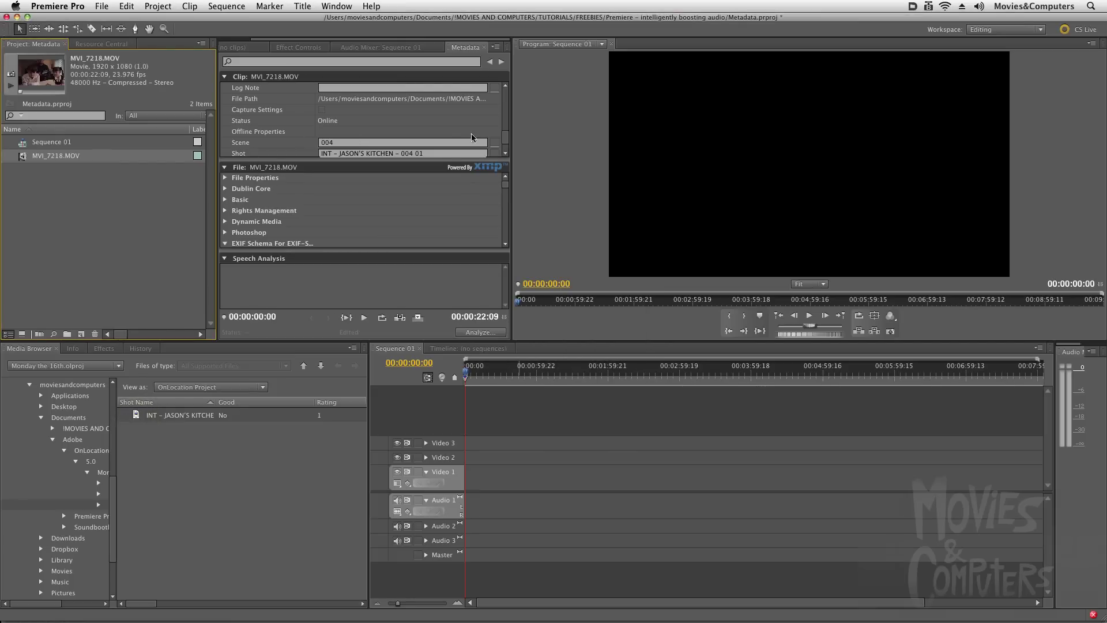
left_click_drag(502, 134, 505, 141)
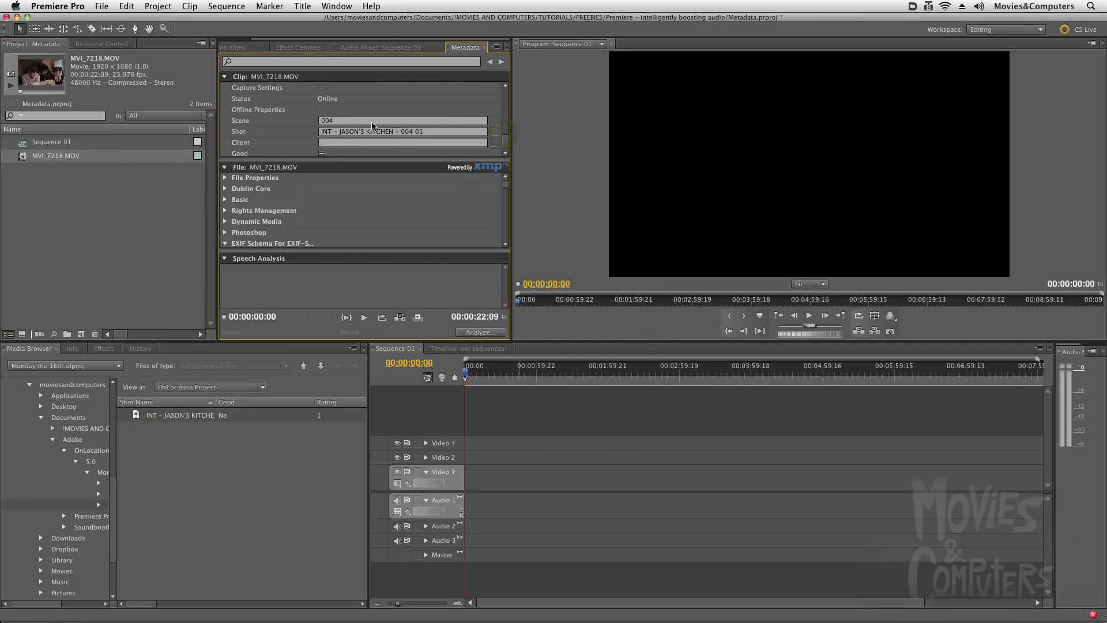